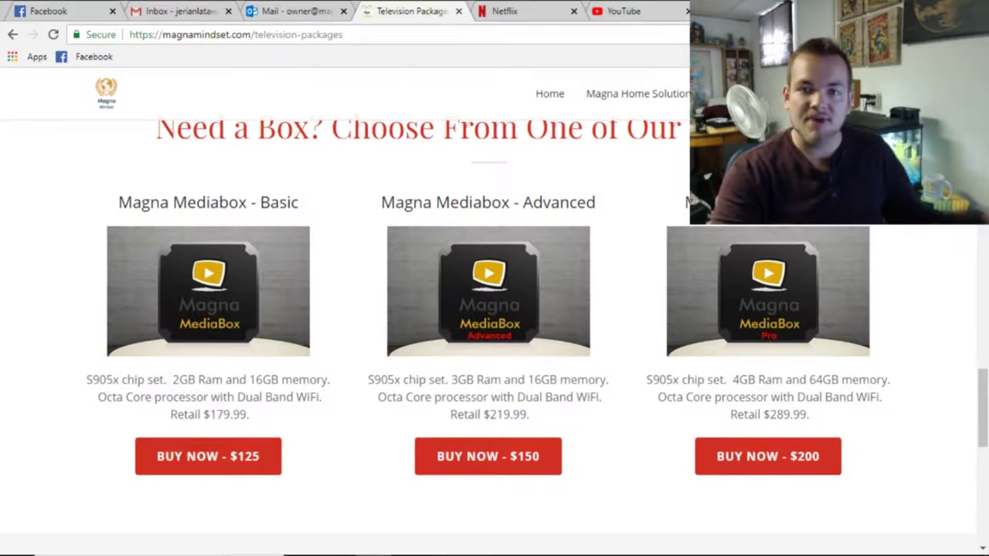
# Read the Canadian-dollar pricing and one-time shipping charge notes, then bring up the Place Order form.
pyautogui.scroll(-5, 543, 249)
pyautogui.scroll(1, 544, 249)
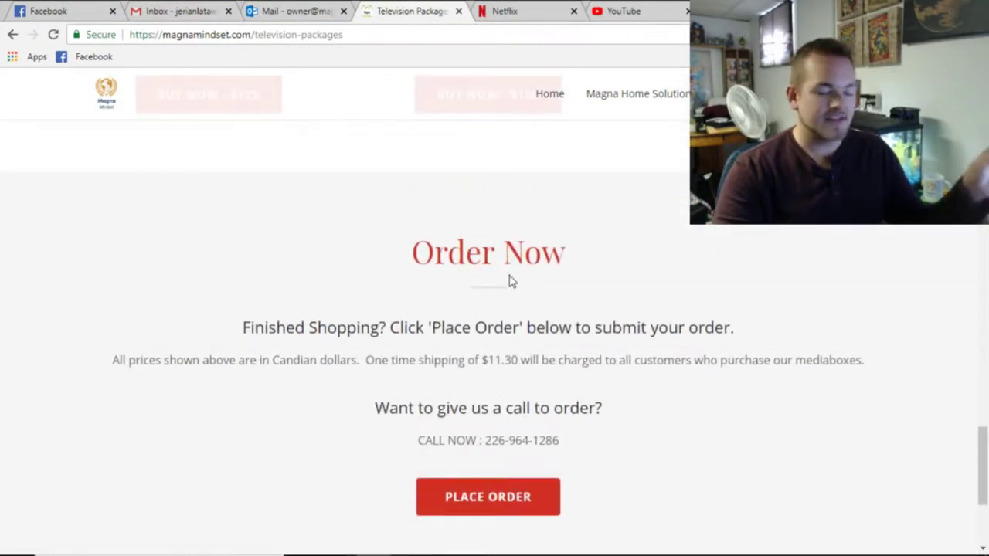
pyautogui.scroll(-2, 509, 280)
pyautogui.scroll(2, 509, 278)
pyautogui.scroll(-1, 509, 276)
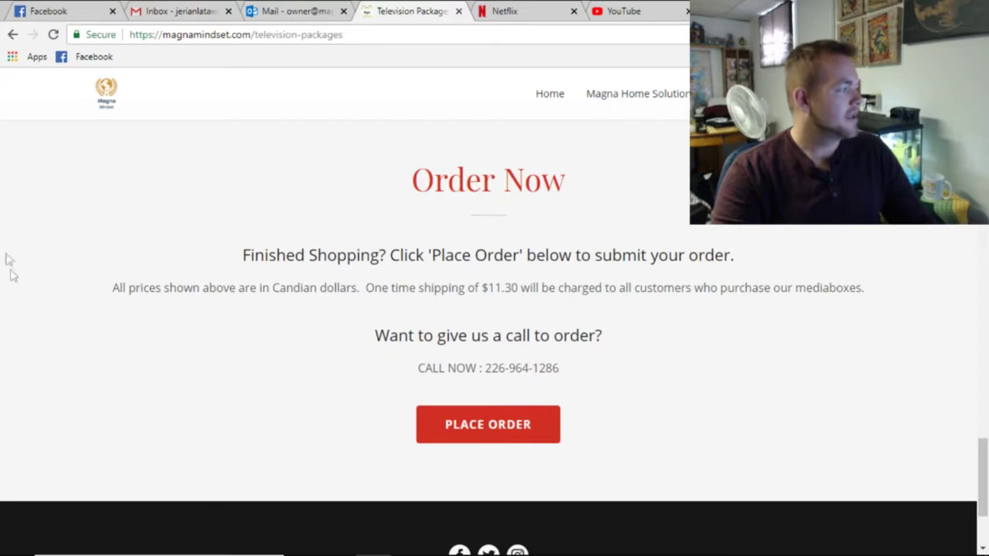
pyautogui.moveTo(106, 292); pyautogui.dragTo(360, 278)
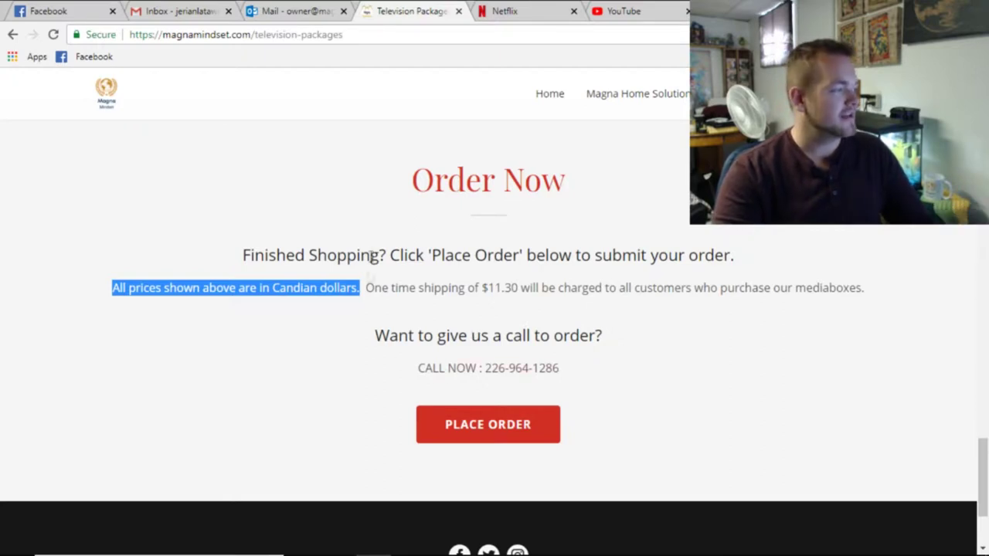
pyautogui.moveTo(363, 286); pyautogui.dragTo(691, 289)
pyautogui.click(688, 330)
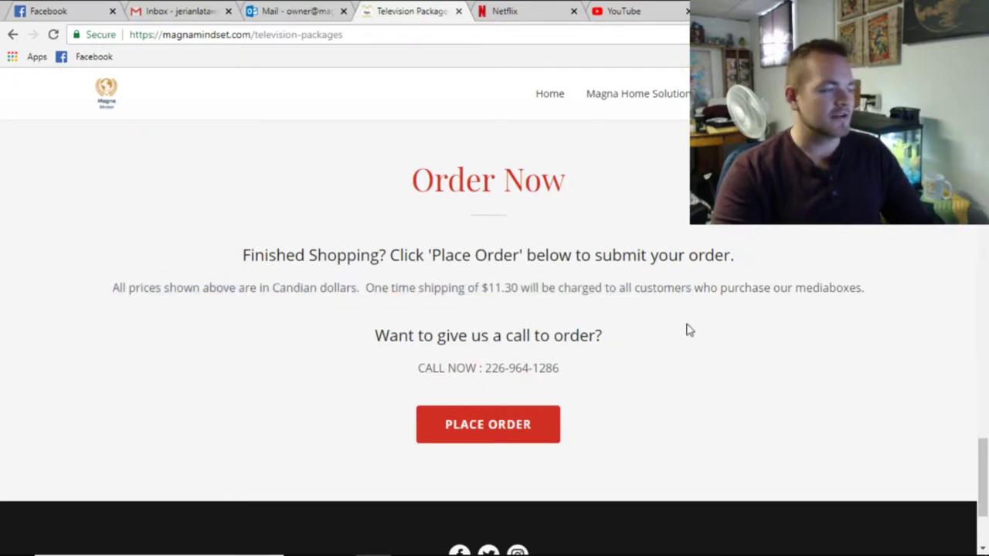
pyautogui.click(513, 420)
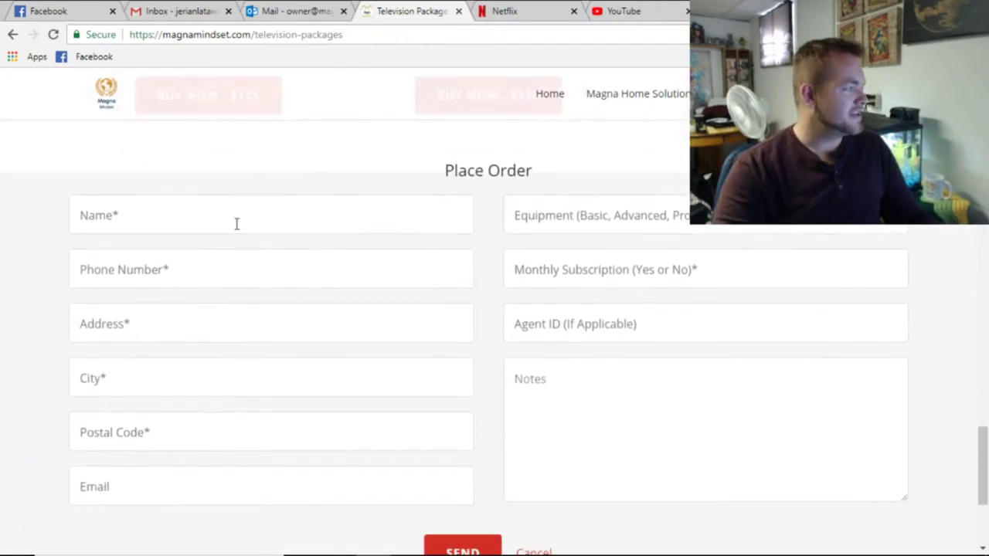
# Enter the customer's name, phone number and street address in the order form.
pyautogui.click(238, 223)
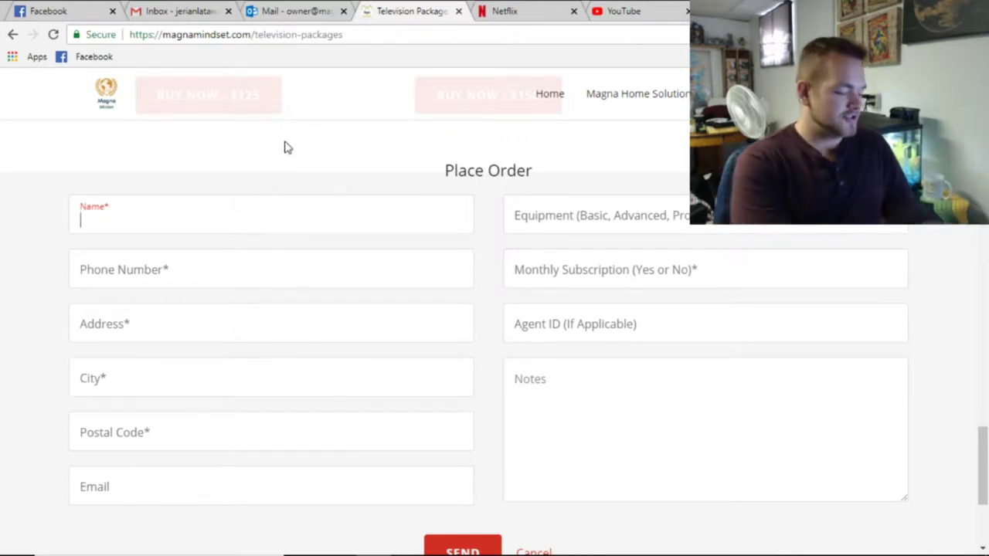
pyautogui.write('Jerian')
pyautogui.press('Tab')
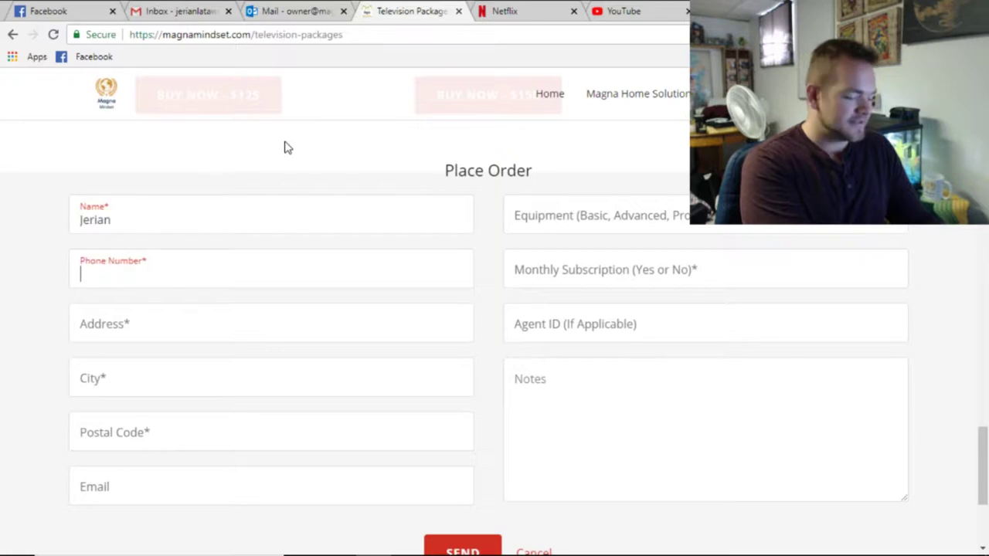
pyautogui.write('123-456-7890')
pyautogui.press('Tab')
pyautogui.write('123 main st')
# Fill in the customer's city, postal code and e-mail address.
pyautogui.press('Tab')
pyautogui.write('sarnia')
pyautogui.press('Tab')
pyautogui.write('n7')
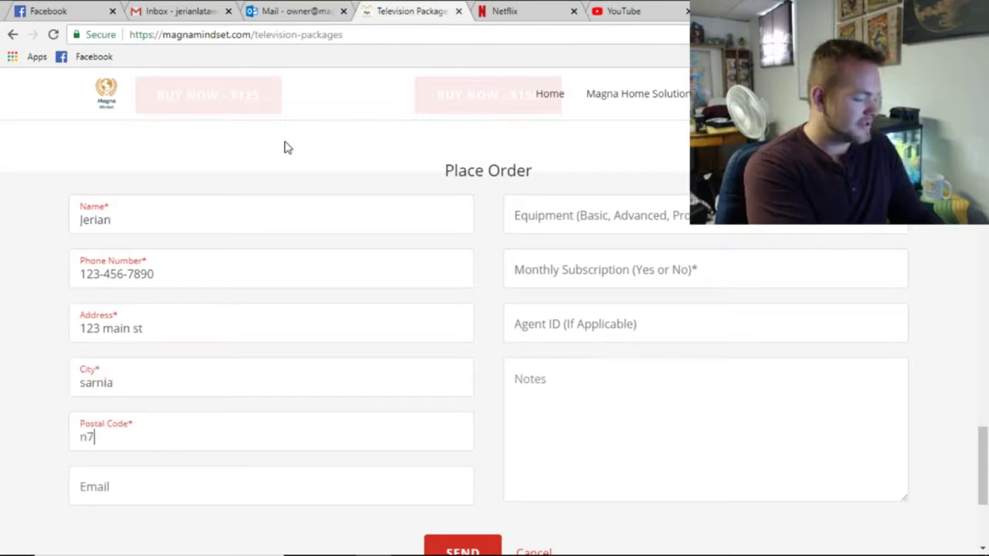
pyautogui.write('t 9y1')
pyautogui.press('Tab')
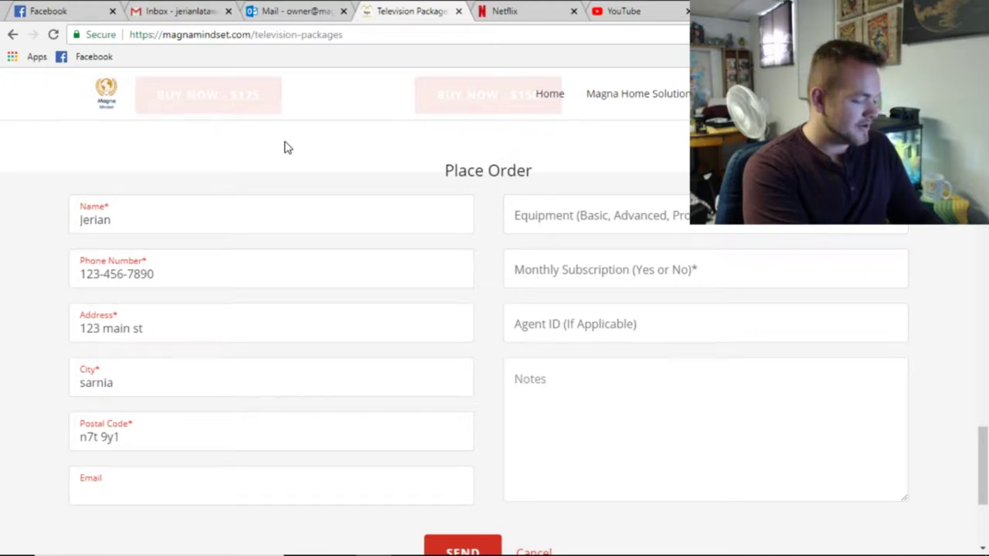
pyautogui.press('Tab')
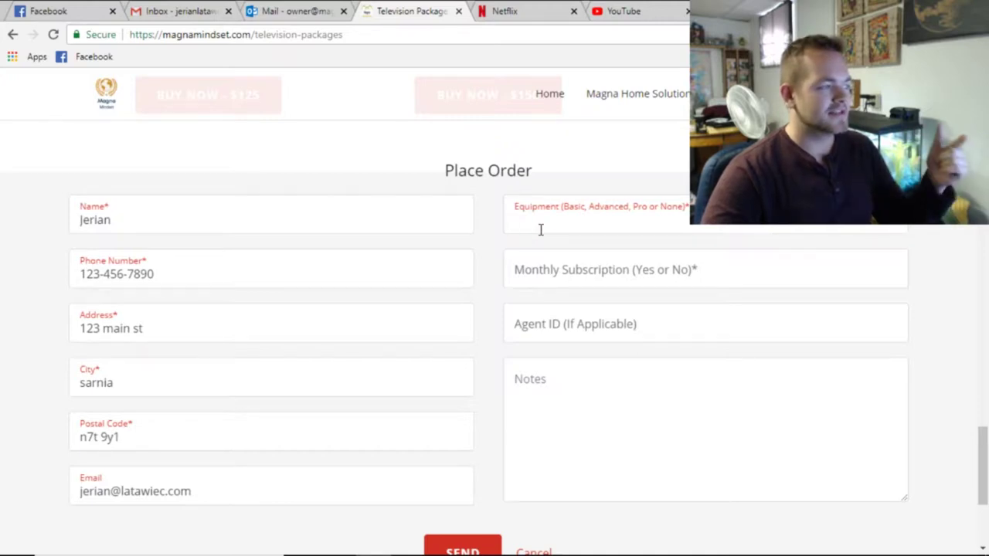
# Set equipment to Advanced, answer the subscription question, enter the agent ID, and begin the note 'Charging cx $160 for box instead of $150.'.
pyautogui.write('Advanced')
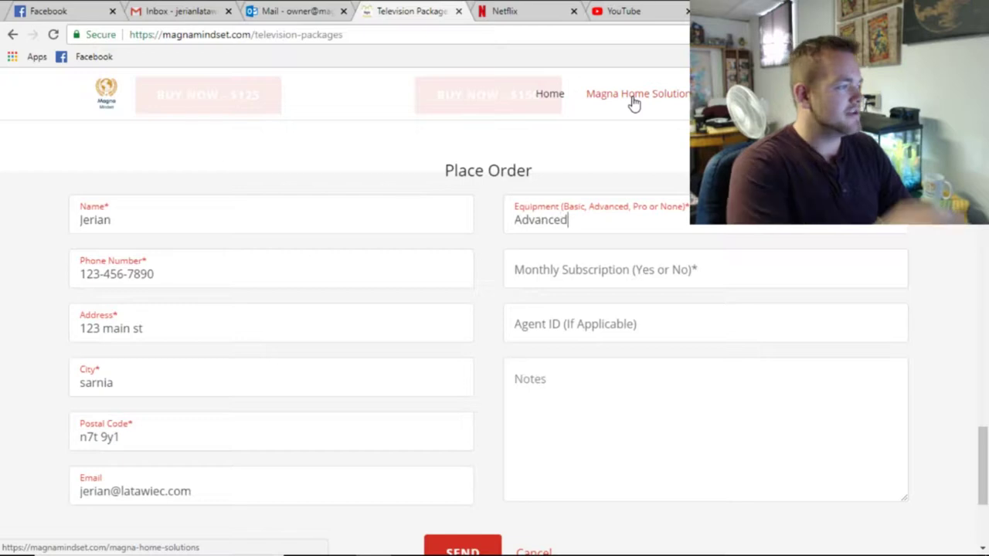
pyautogui.click(573, 270)
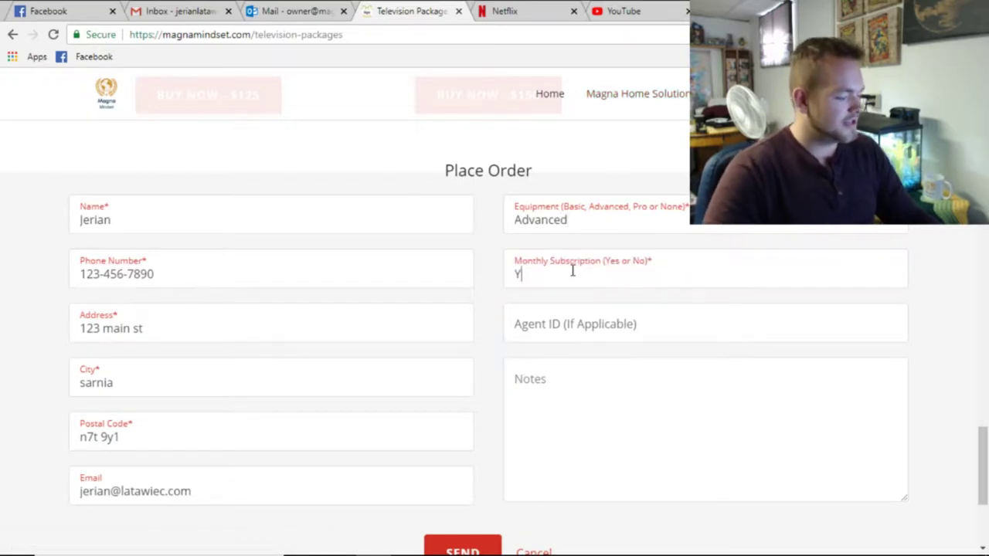
pyautogui.click(629, 333)
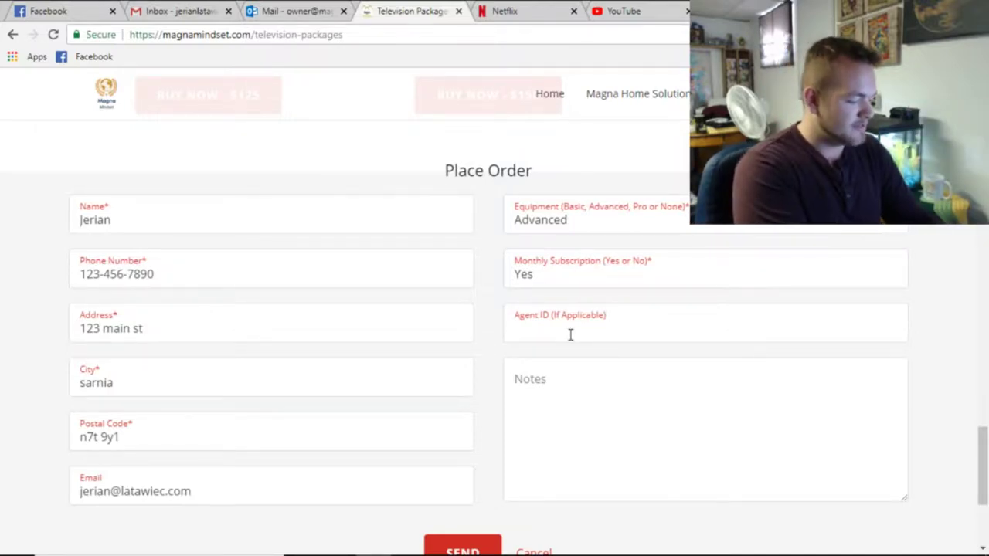
pyautogui.write('856')
pyautogui.press('Tab')
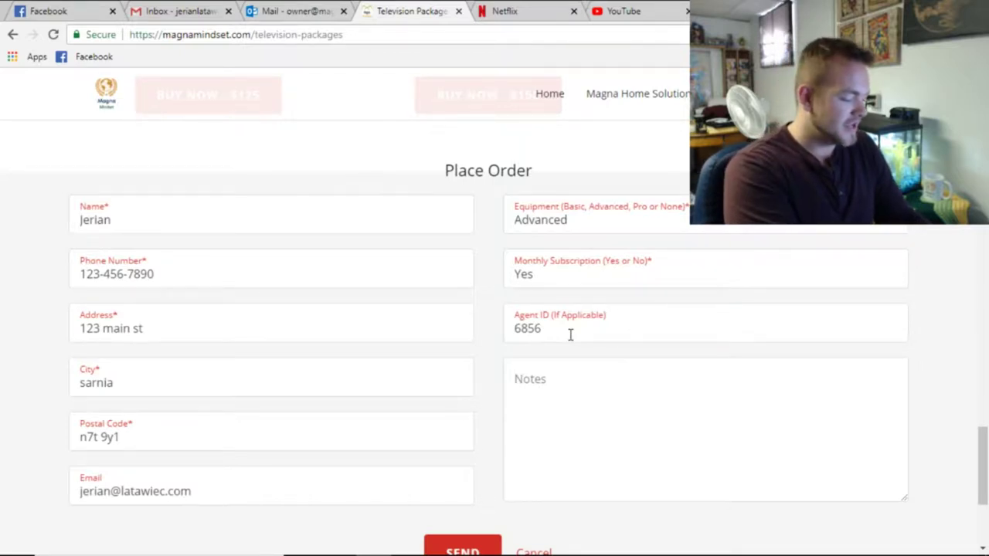
pyautogui.write('Charging cx ')
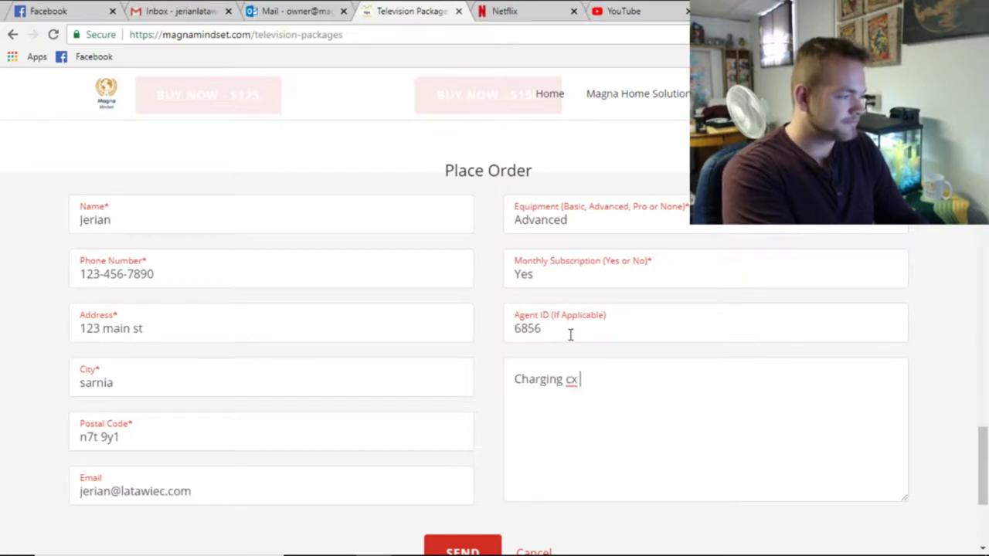
pyautogui.write('$160 fo')
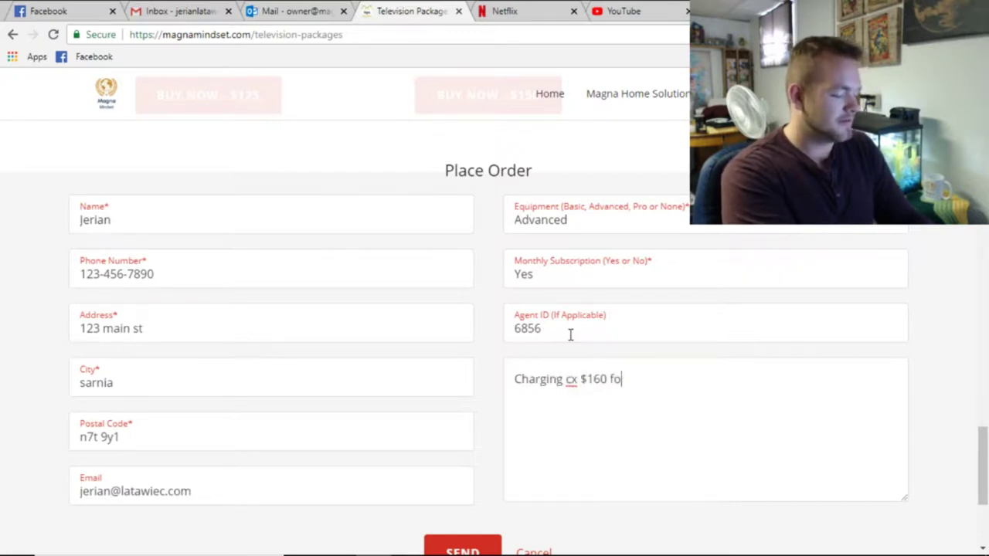
pyautogui.write('r box instead of')
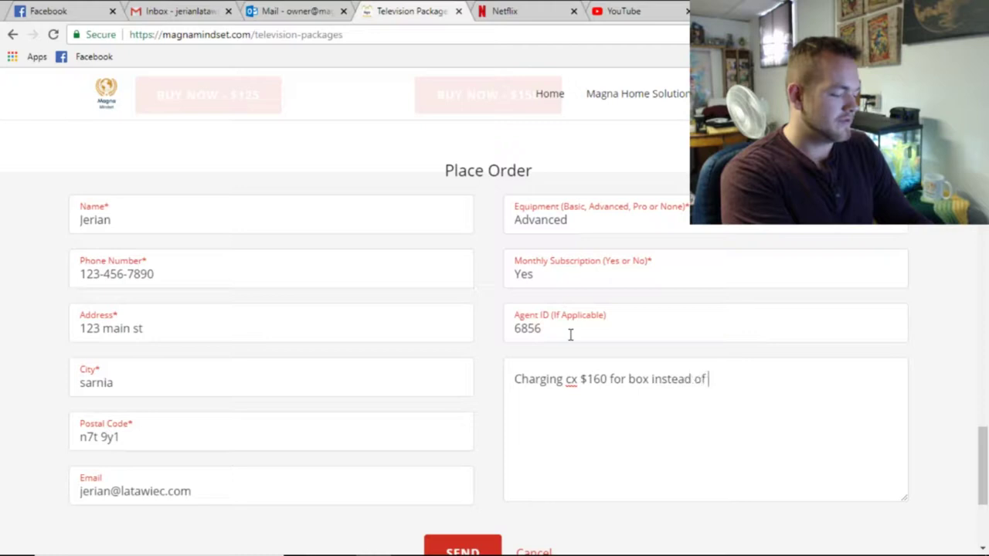
pyautogui.write(' $150.')
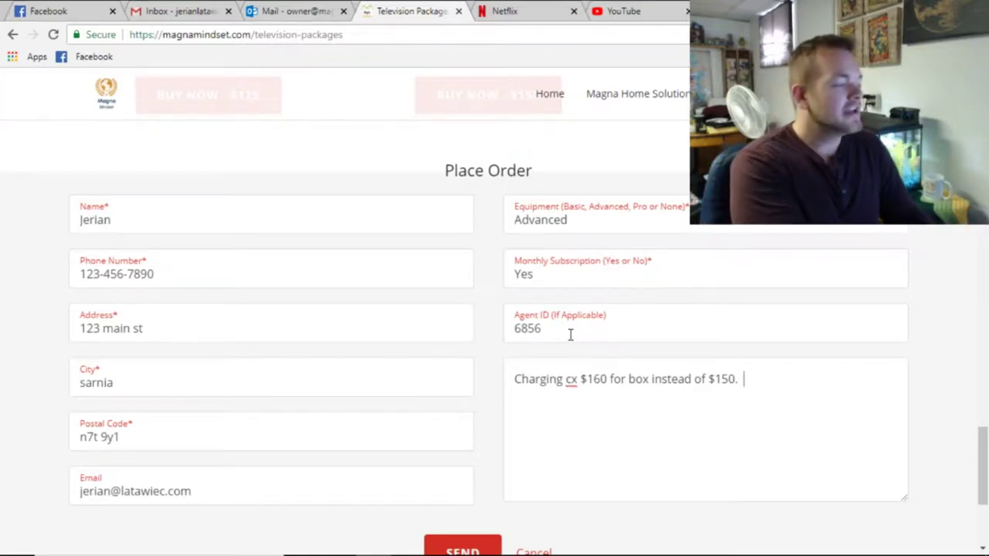
# Finish the note with the $27/month subscription, correcting 'subscripotion' to 'subscription'.
pyautogui.write('onthly subscripotion ')
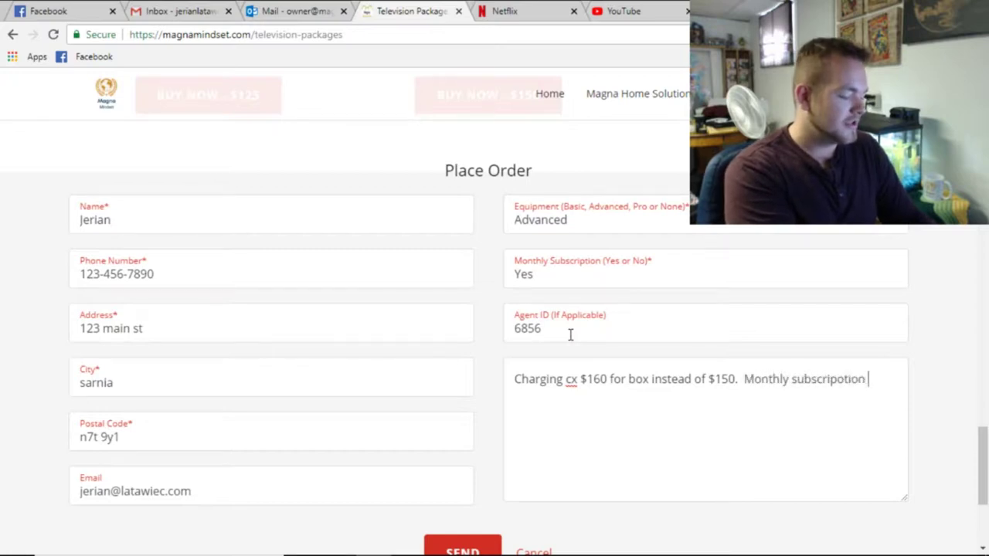
pyautogui.write('is $27/month')
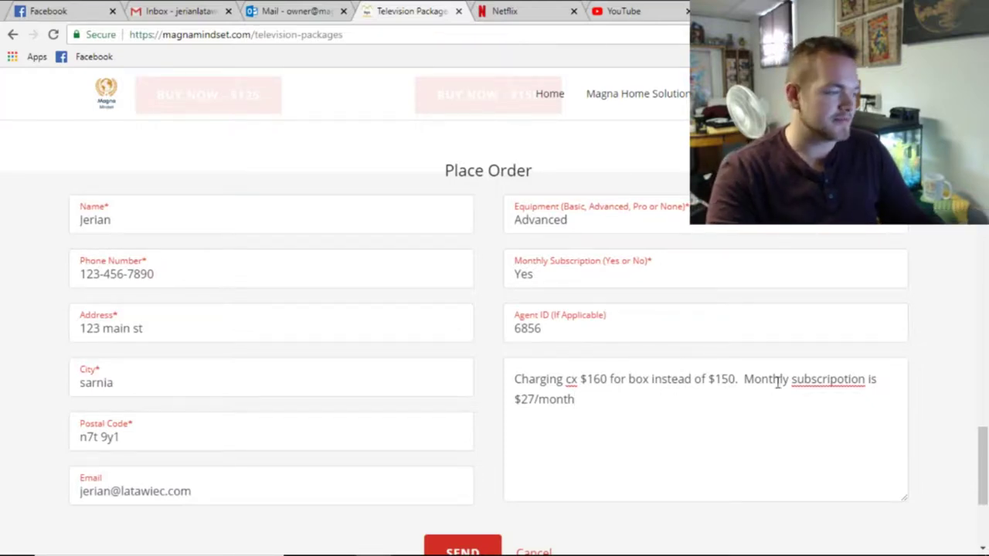
pyautogui.rightClick(830, 379)
pyautogui.click(808, 205)
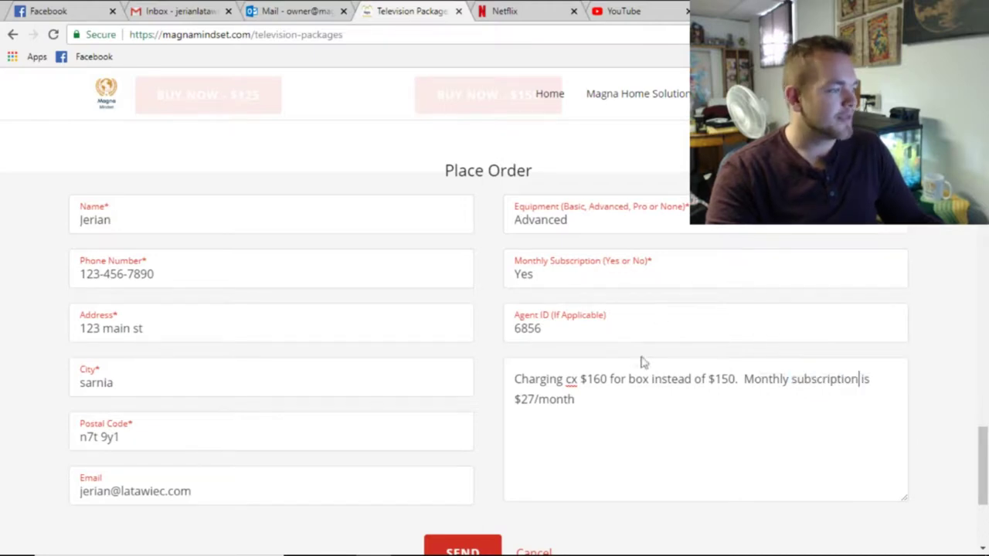
pyautogui.write('.')
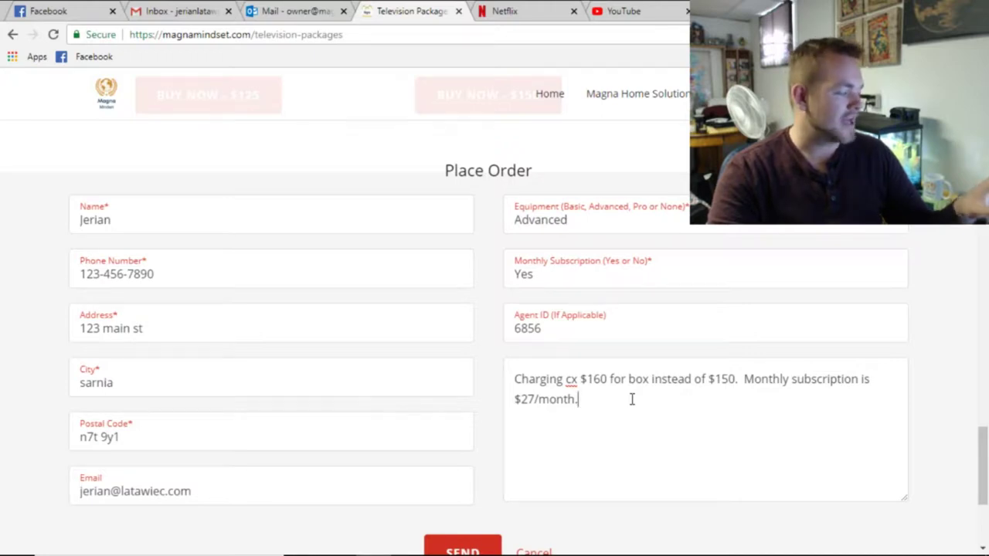
# Look over the finished note and submit the order with SEND.
pyautogui.moveTo(632, 398); pyautogui.dragTo(454, 361)
pyautogui.click(770, 461)
pyautogui.moveTo(771, 461); pyautogui.dragTo(512, 373)
pyautogui.moveTo(742, 407); pyautogui.dragTo(477, 356)
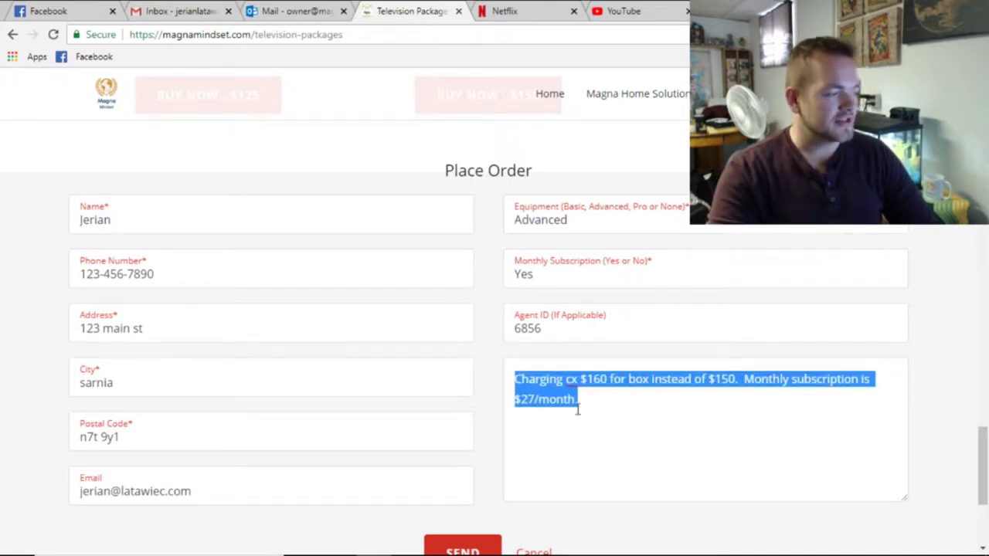
pyautogui.click(618, 399)
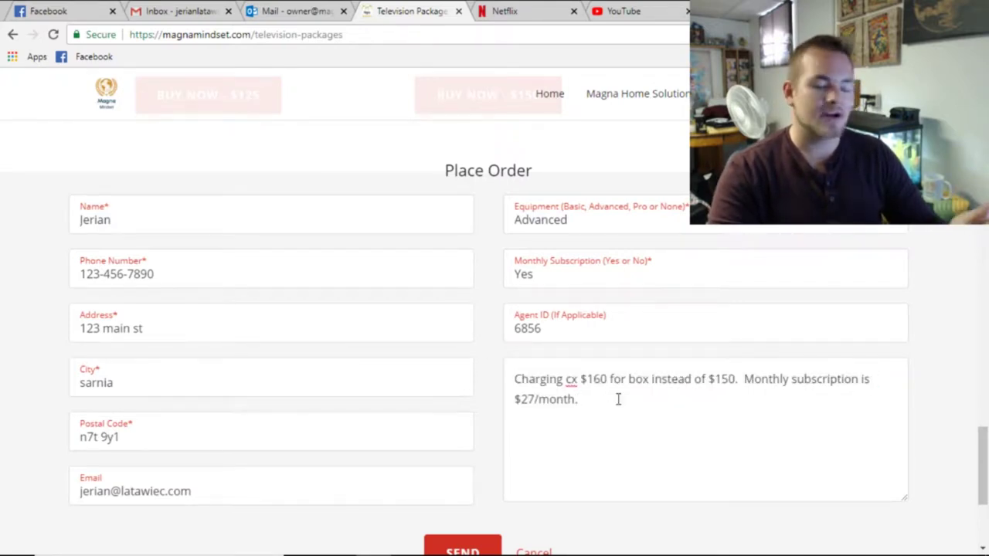
pyautogui.scroll(-1, 412, 459)
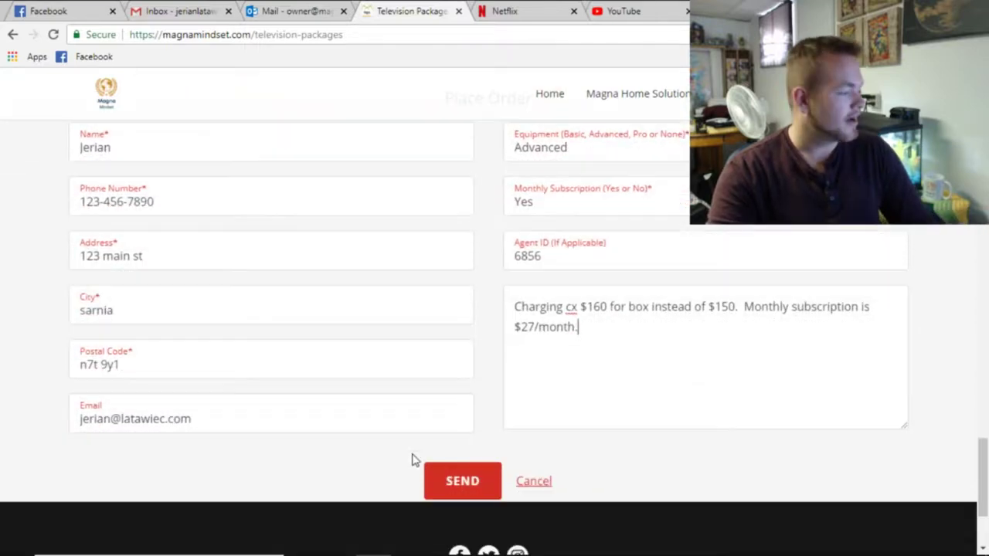
pyautogui.click(444, 477)
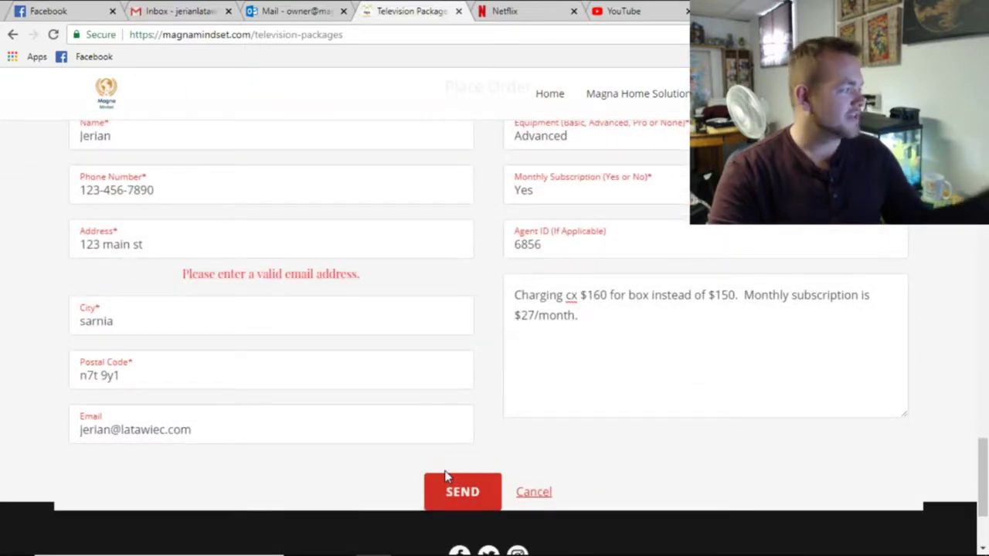
pyautogui.moveTo(177, 284); pyautogui.dragTo(380, 279)
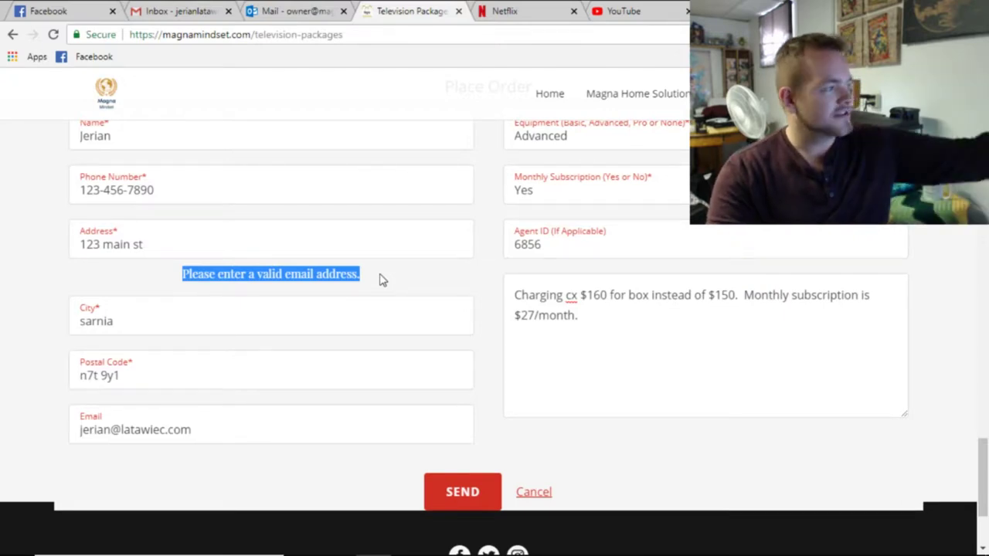
pyautogui.scroll(1, 380, 278)
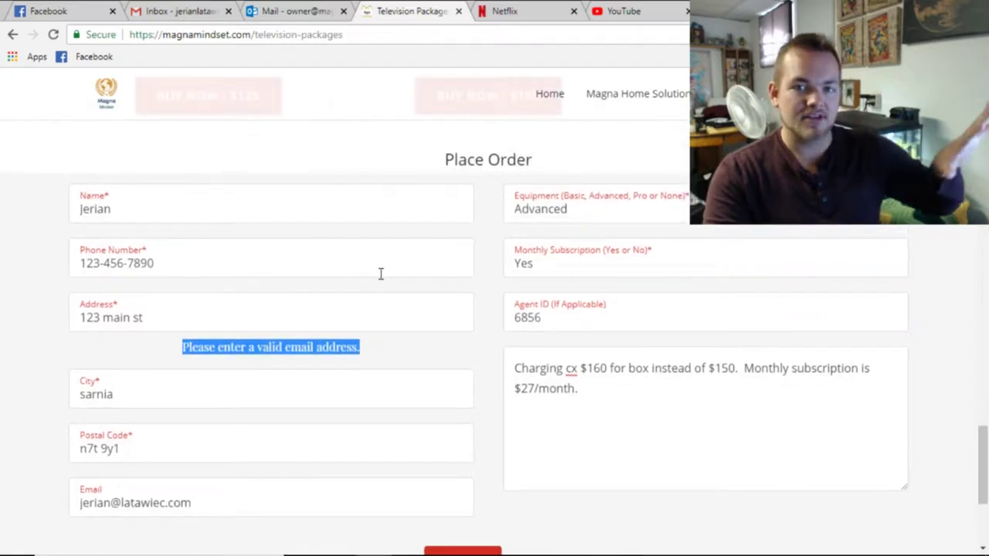
pyautogui.hotkey('ctrl', 'a')
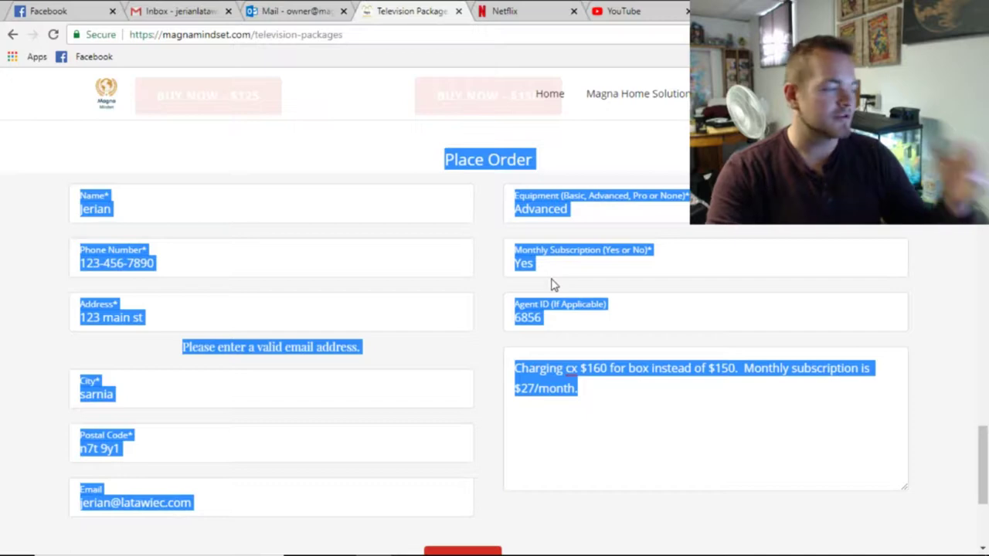
pyautogui.click(685, 399)
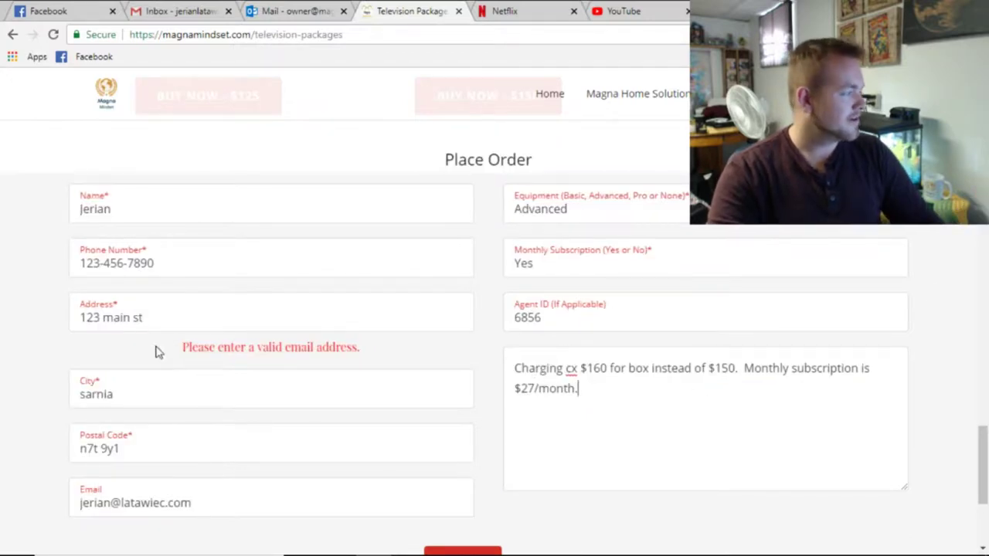
pyautogui.moveTo(155, 348); pyautogui.dragTo(356, 345)
pyautogui.click(385, 357)
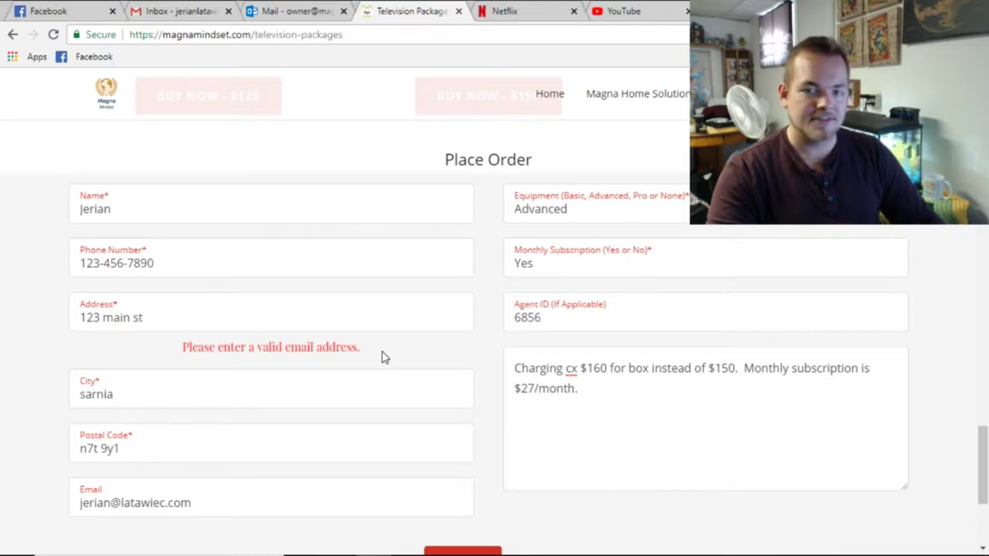
pyautogui.moveTo(384, 357); pyautogui.dragTo(142, 366)
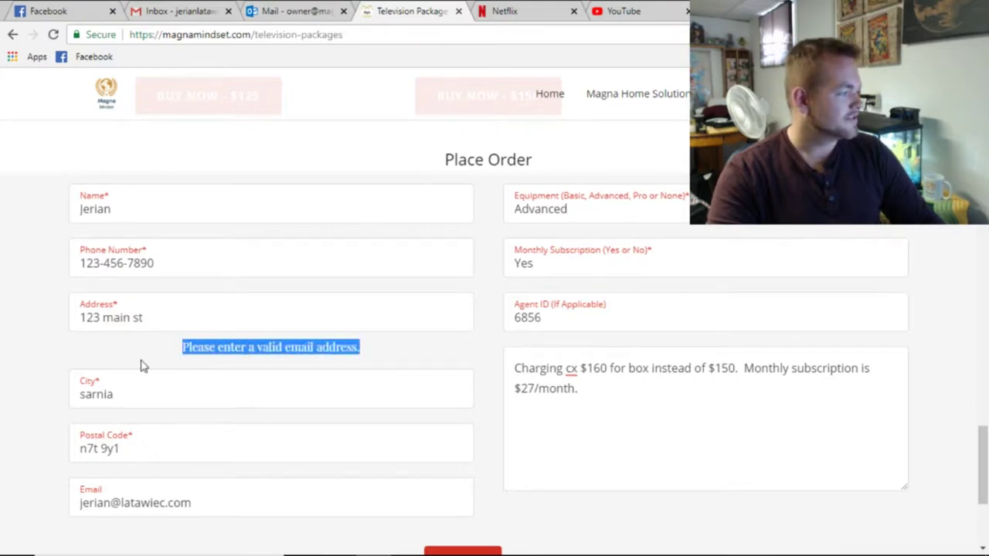
pyautogui.click(557, 305)
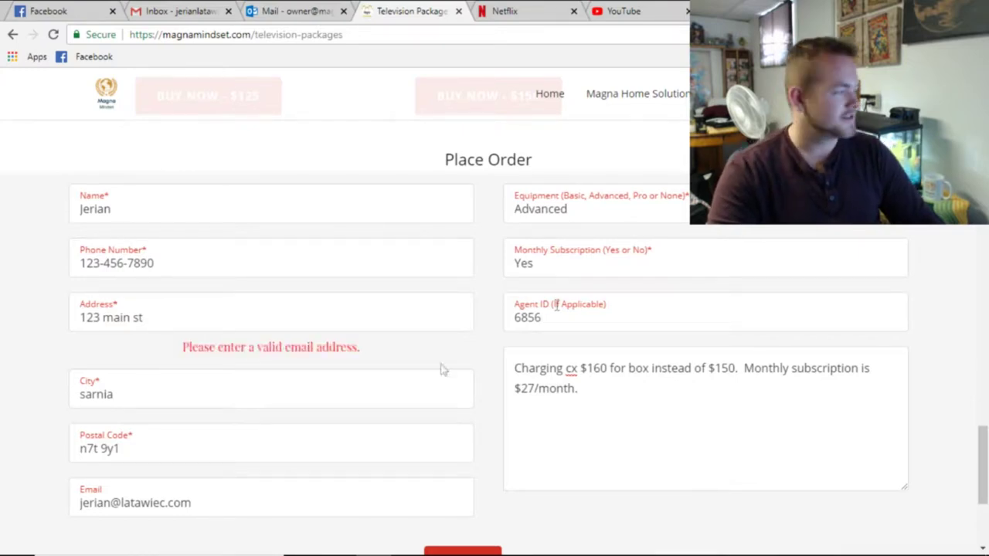
pyautogui.moveTo(362, 349); pyautogui.dragTo(124, 354)
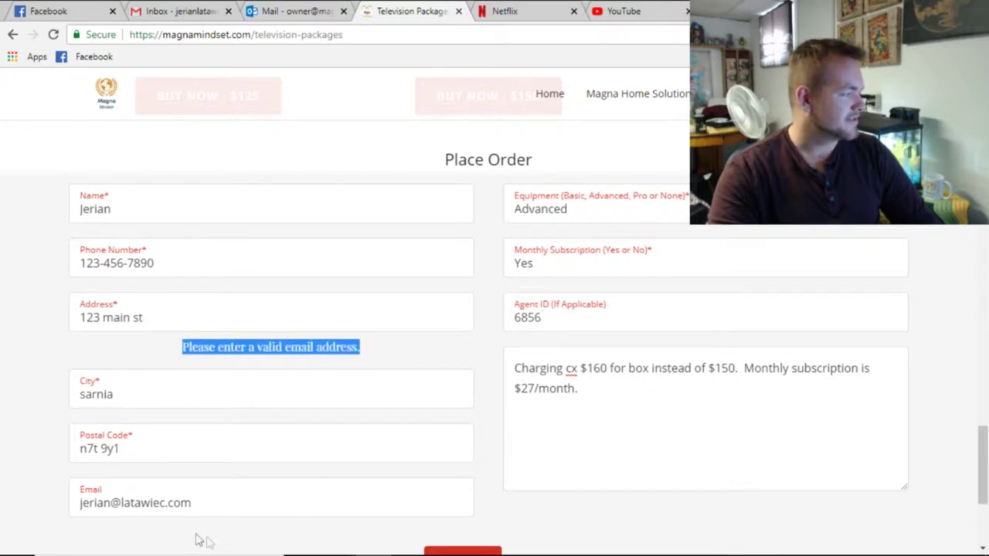
pyautogui.moveTo(244, 503); pyautogui.dragTo(0, 459)
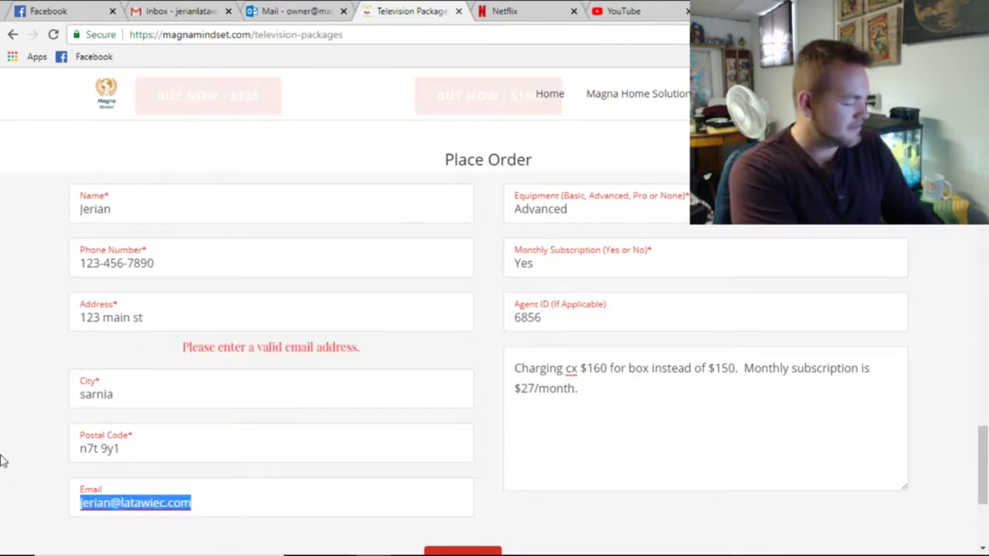
# Overwrite the Email field with the company owner's e-mail address.
pyautogui.write('jerian')
pyautogui.press('BackSpace')
pyautogui.press('BackSpace')
pyautogui.press('BackSpace')
pyautogui.press('BackSpace')
pyautogui.press('BackSpace')
pyautogui.press('BackSpace')
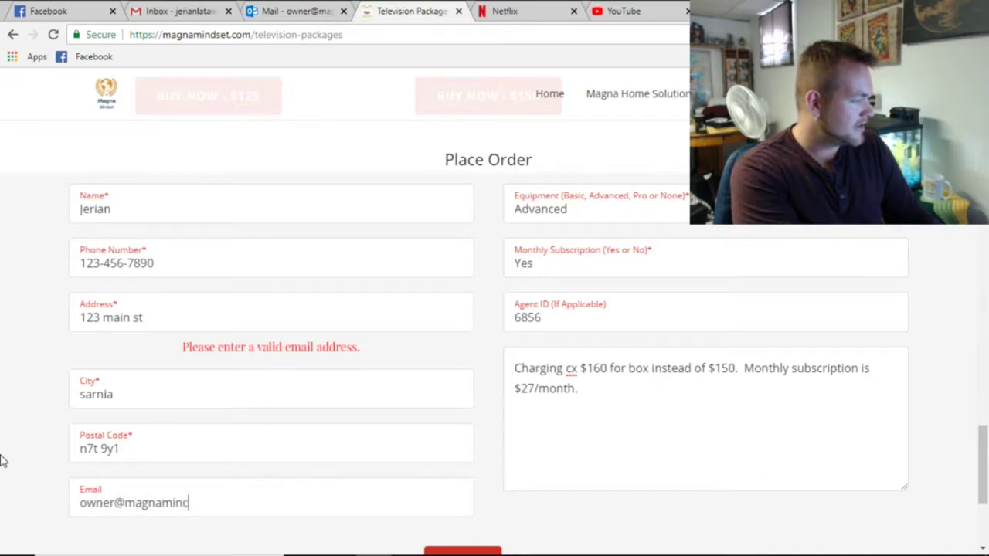
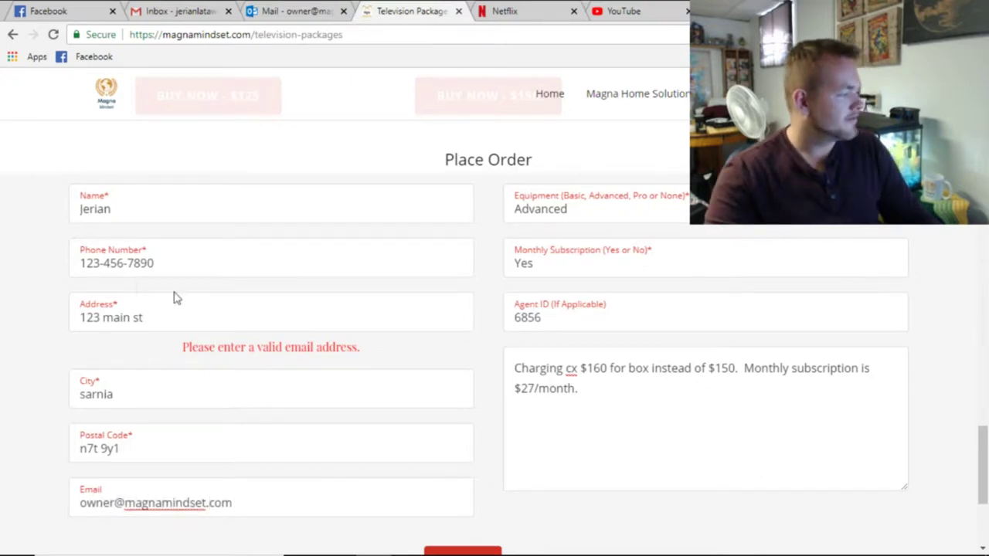
pyautogui.scroll(-1, 415, 378)
pyautogui.click(463, 501)
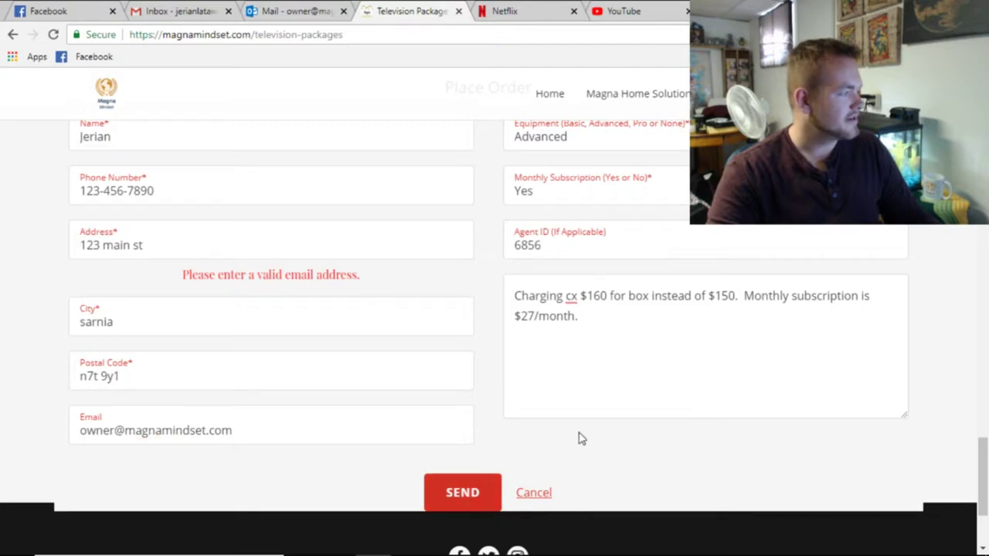
# Look over the form fields, then go to the Go Green Go Solar page.
pyautogui.moveTo(358, 274); pyautogui.dragTo(9, 292)
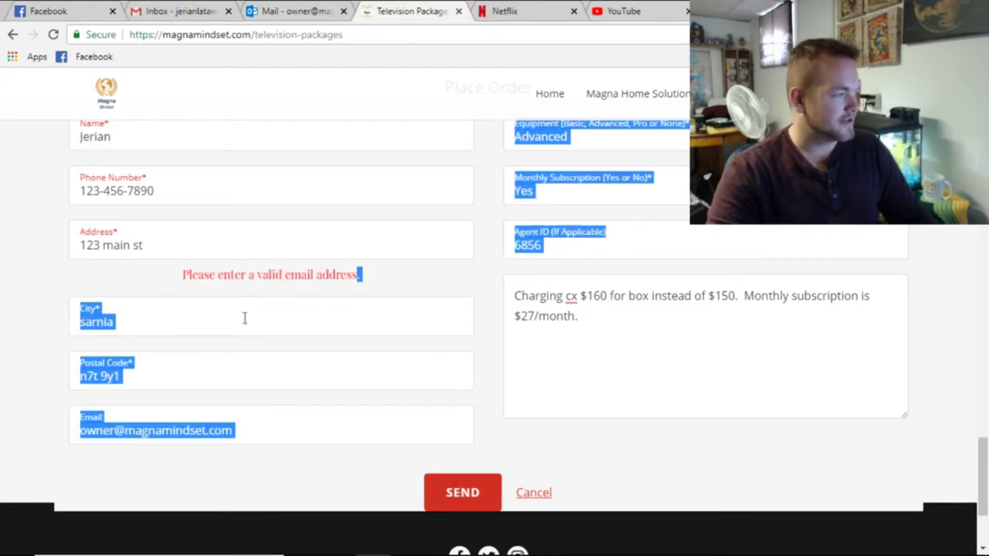
pyautogui.click(474, 364)
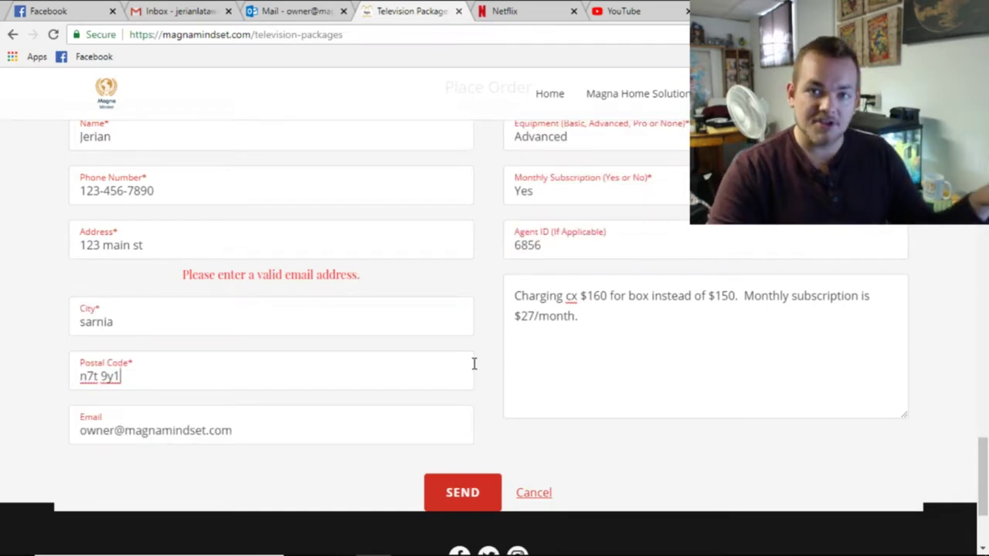
pyautogui.scroll(4, 474, 364)
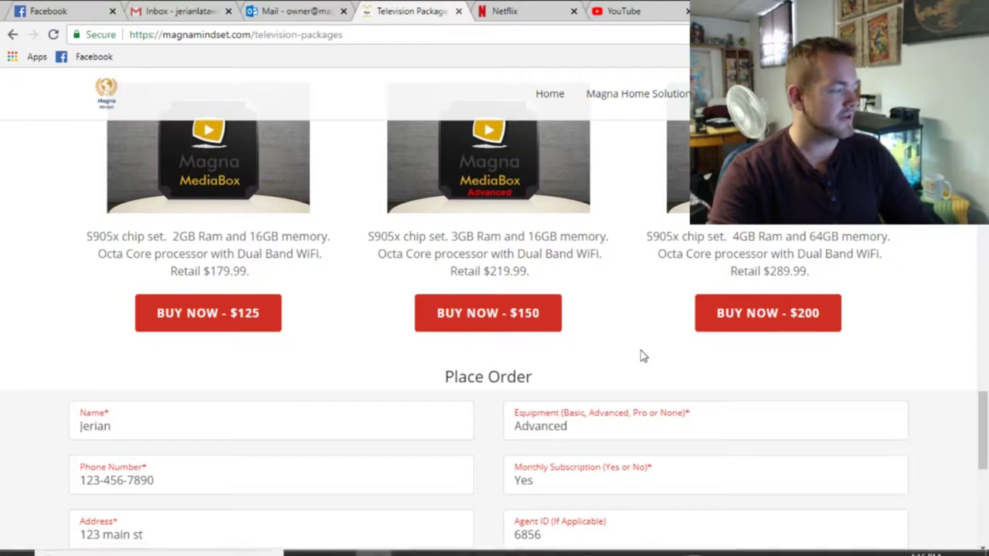
pyautogui.scroll(2, 640, 356)
pyautogui.scroll(2, 638, 356)
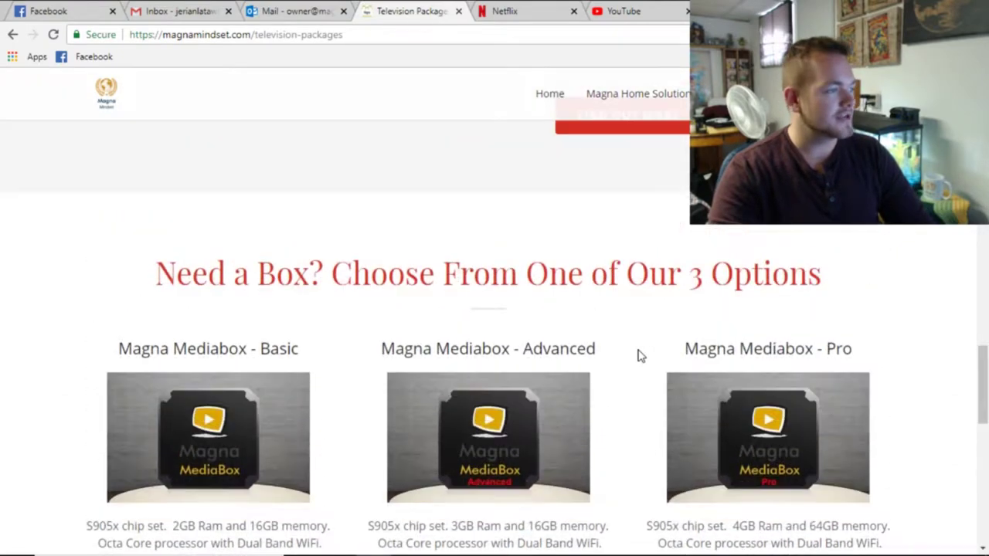
pyautogui.scroll(-6, 638, 354)
pyautogui.scroll(-1, 639, 349)
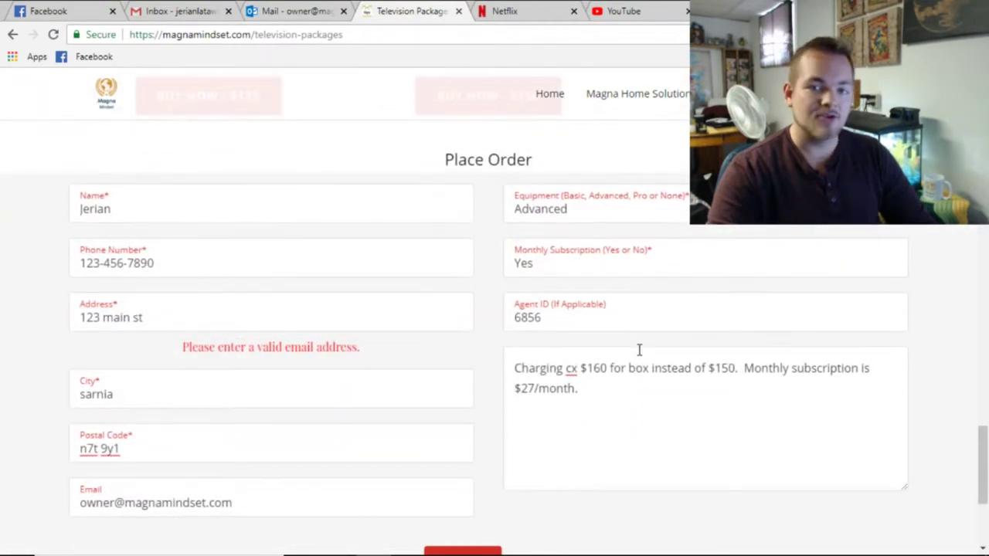
pyautogui.scroll(-1, 539, 338)
pyautogui.scroll(5, 470, 323)
pyautogui.scroll(3, 471, 326)
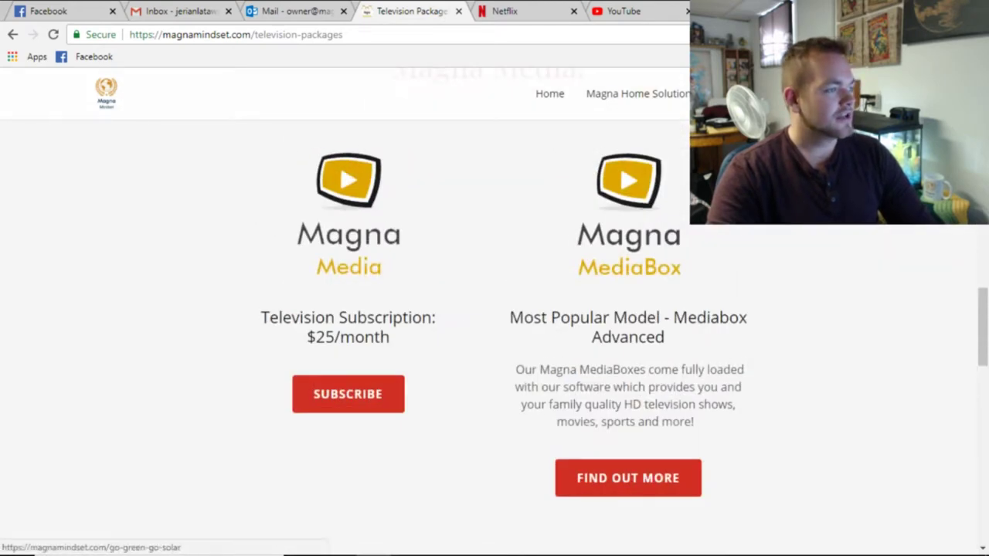
pyautogui.click(757, 94)
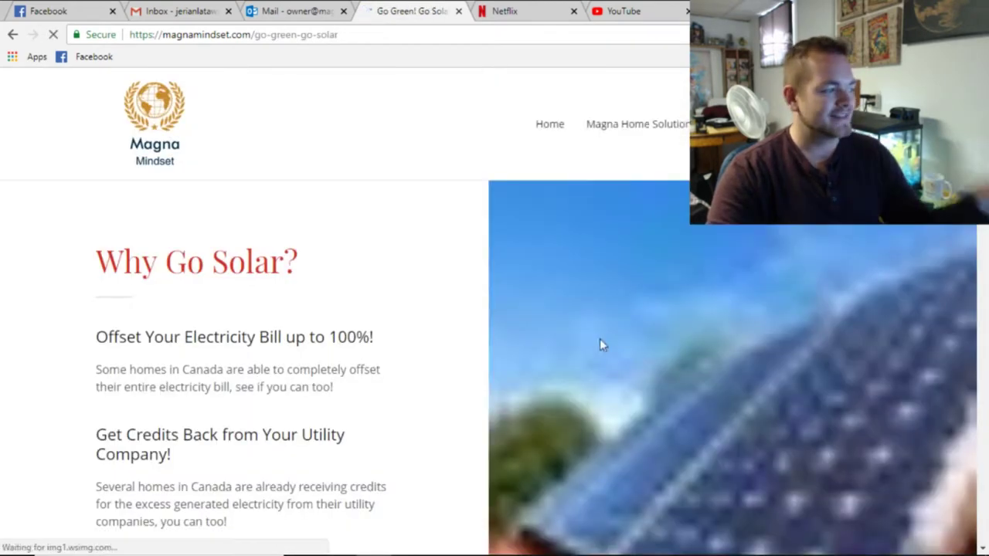
# Scroll up and down through the solar and Home Phone Packages pages to review their offers.
pyautogui.scroll(-5, 448, 296)
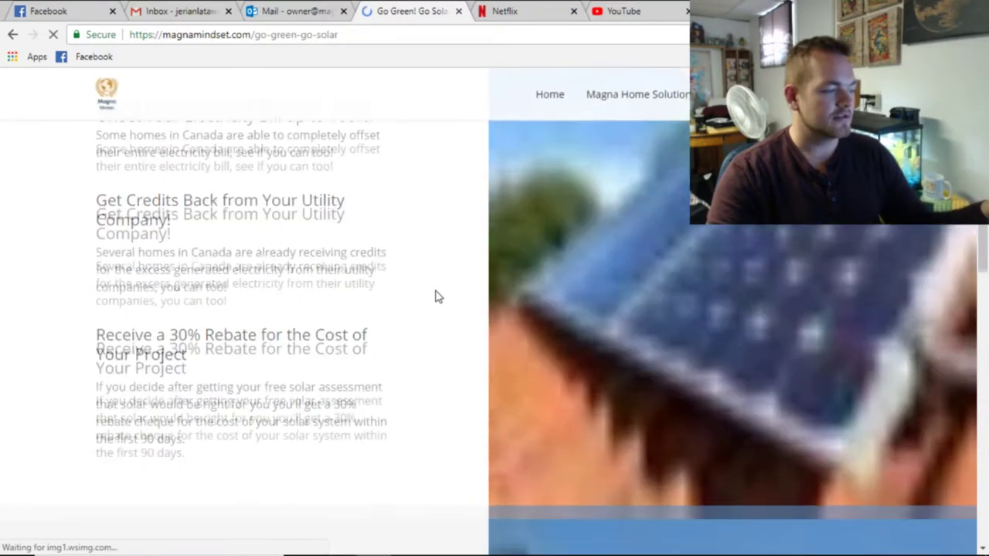
pyautogui.scroll(-10, 437, 297)
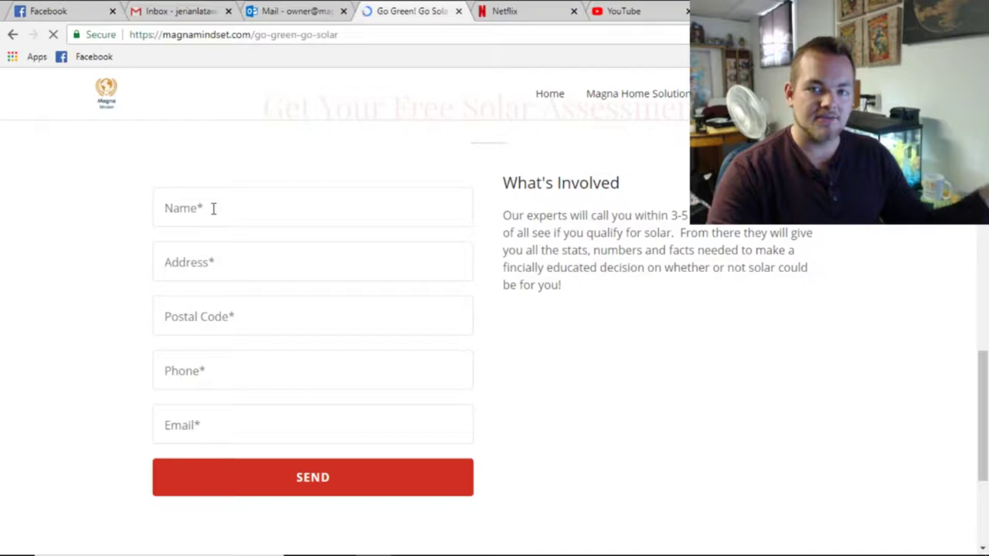
pyautogui.scroll(10, 669, 246)
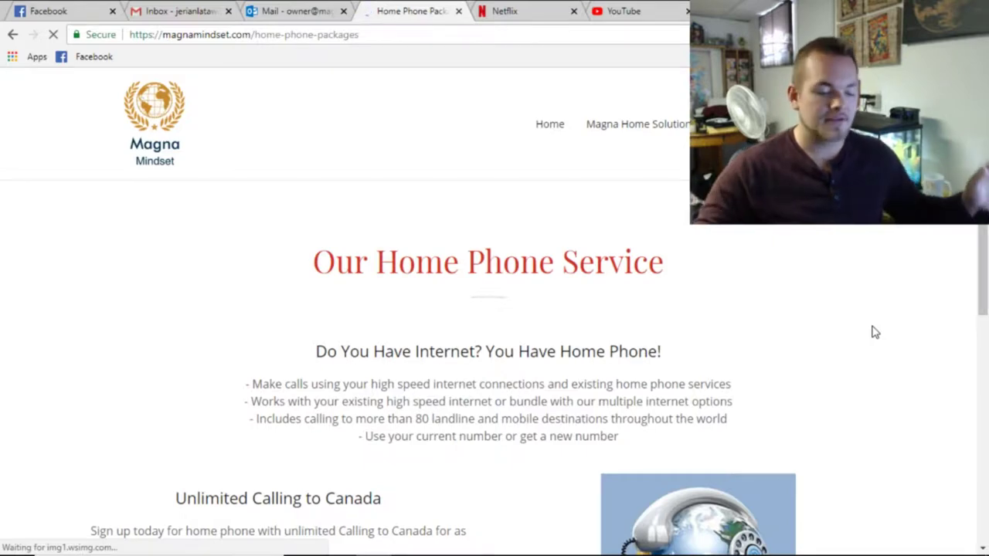
pyautogui.scroll(-1, 876, 333)
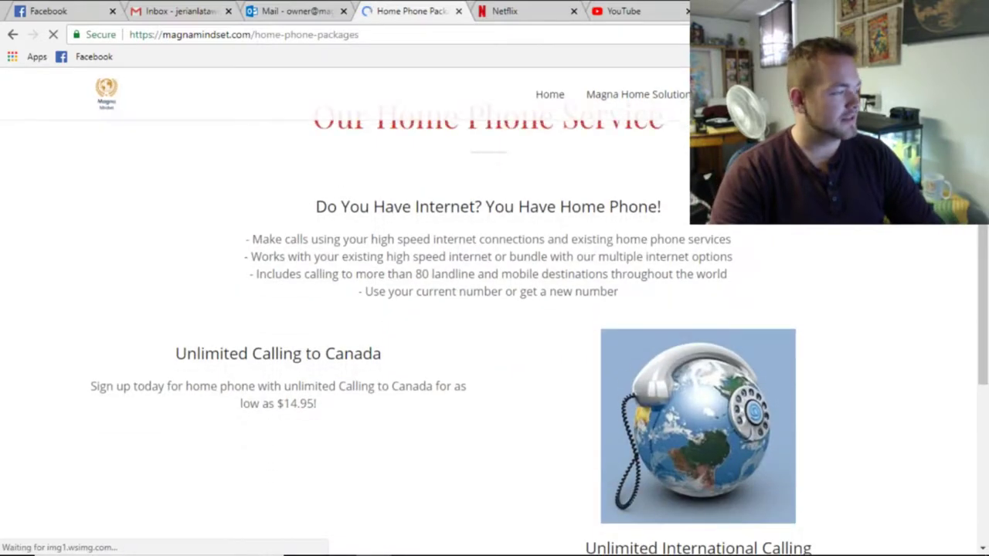
pyautogui.scroll(1, 647, 142)
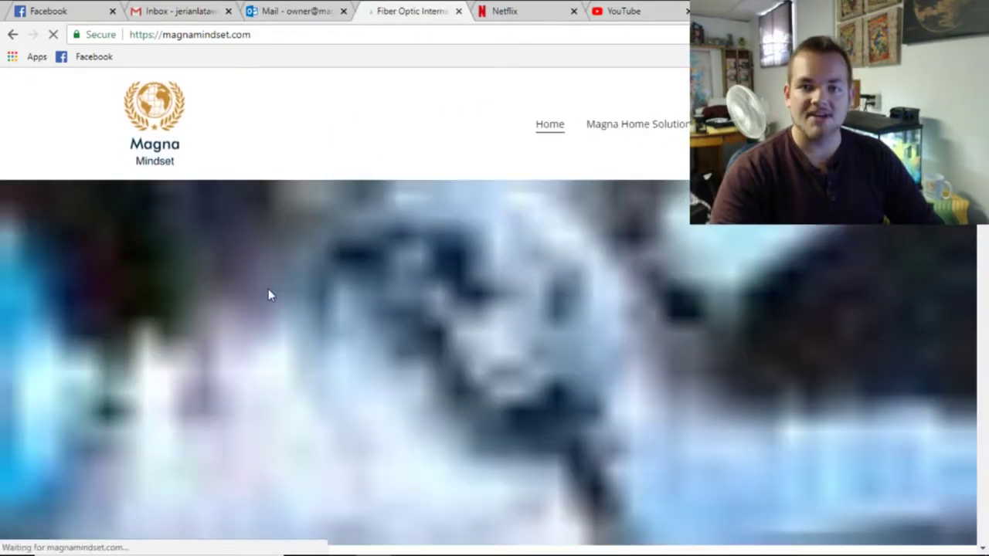